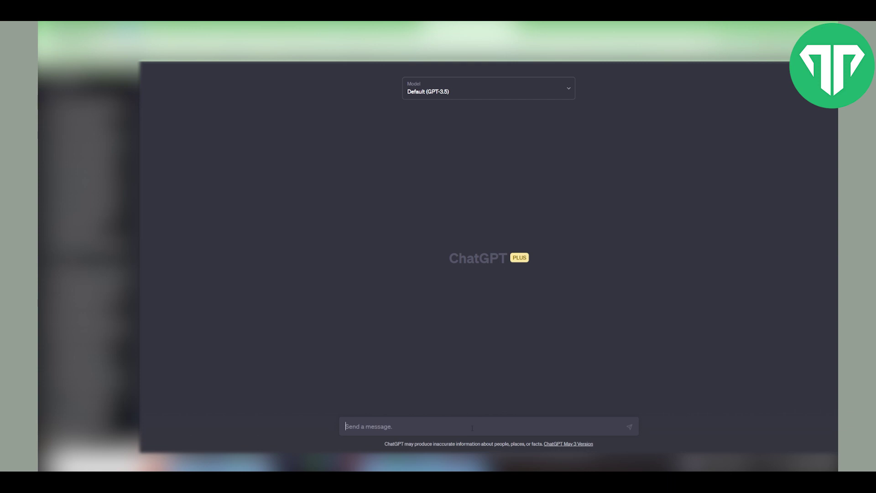
- Paste and send the request for a 30-second reel script about popular US lakes
type("i need you to write me a script about popualr lakes in the US. my instagram account is about fun facts about lakes and rivers in the US. Make the script around 30 second read out loud time.")
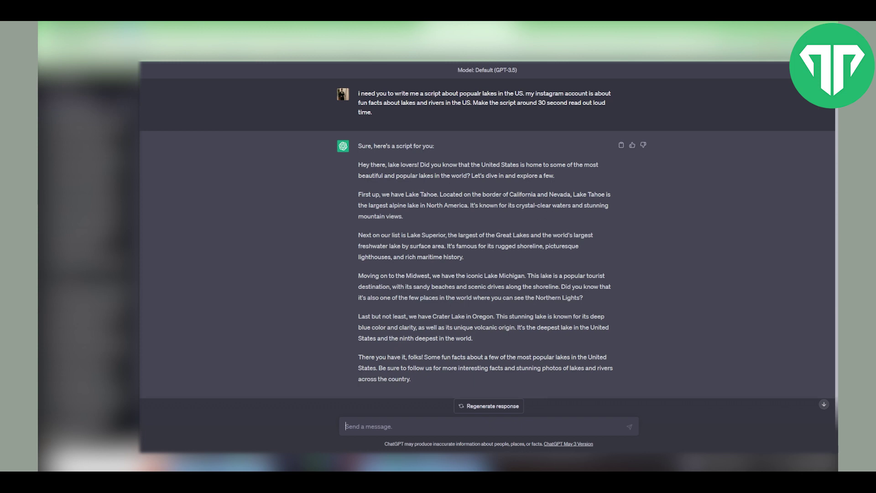
mouse_move(357, 164)
left_mouse_down()
mouse_move(485, 276)
mouse_move(358, 145)
left_mouse_up()
left_click_drag(382, 276, 442, 294)
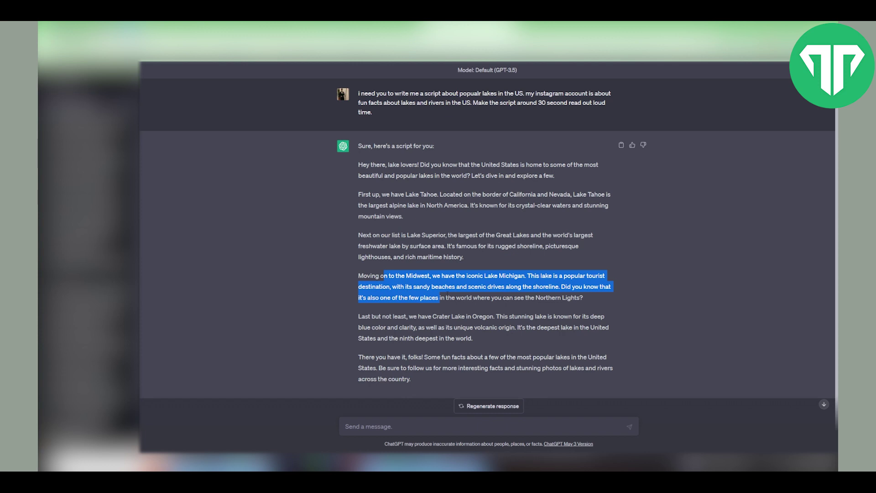
left_click(470, 295)
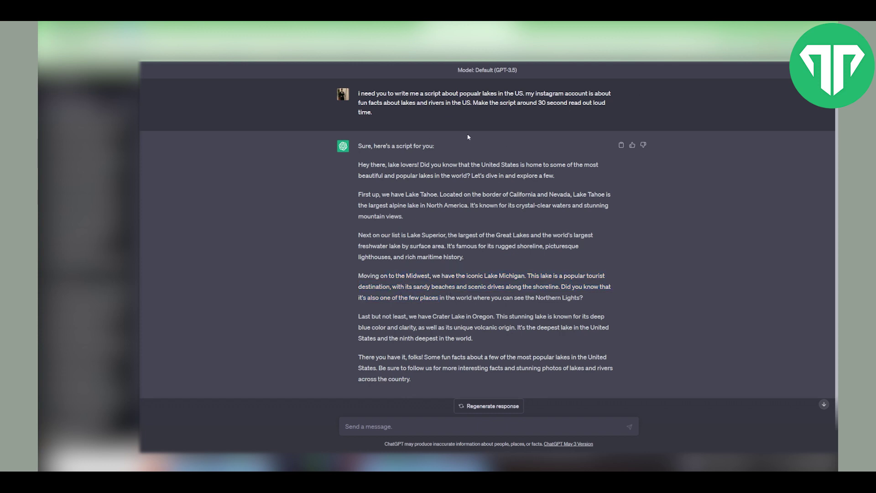
scroll(486, 274, "down", 1)
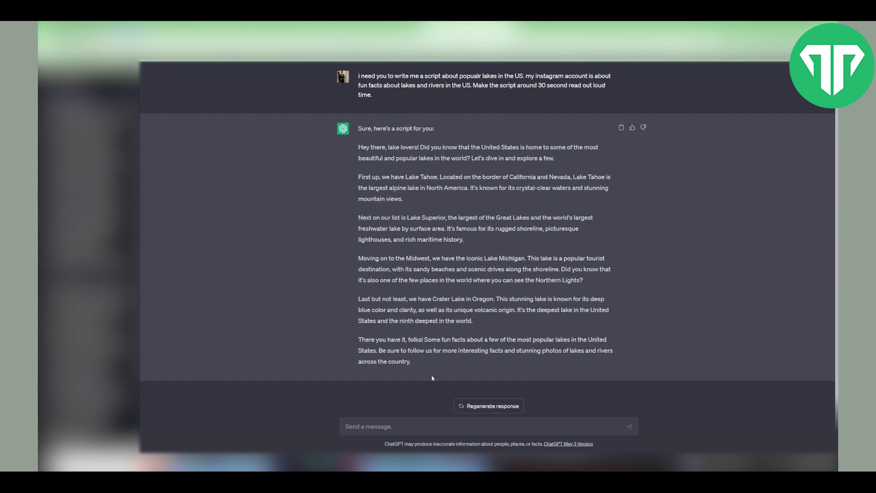
- Paste and send the follow-up asking to tailor the lakes script for women 30+
type("I forgot to mention my audience is F 30+, tailor the message to them.")
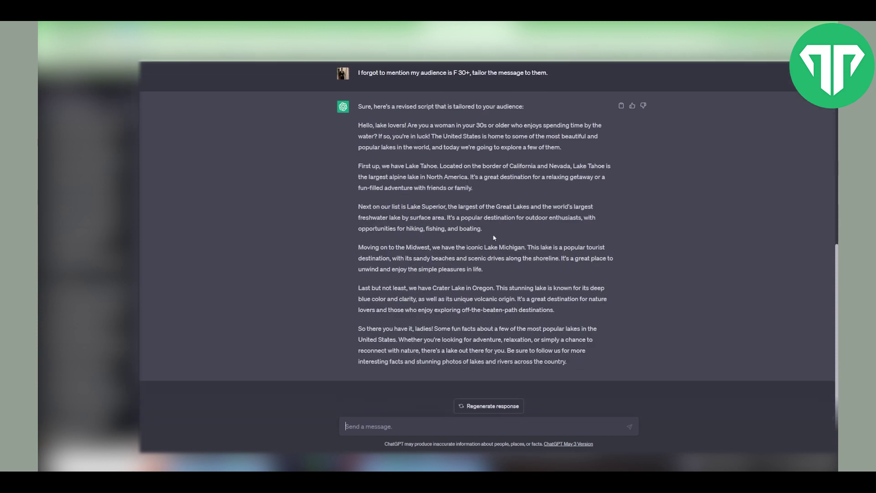
scroll(494, 237, "up", 2)
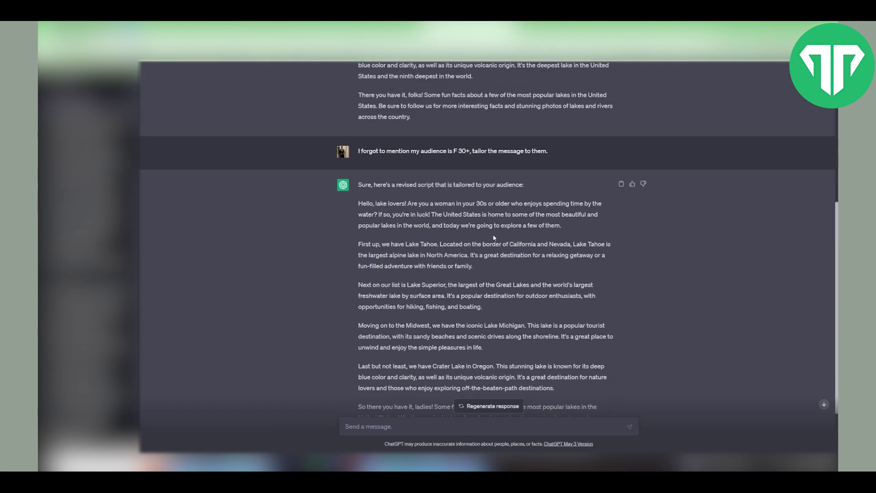